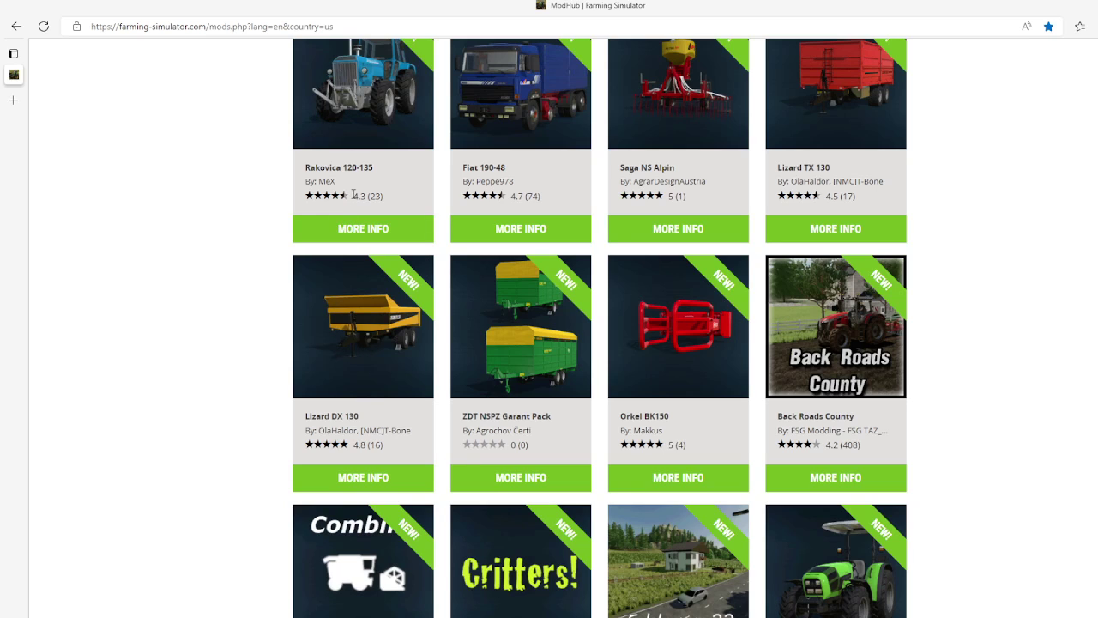
# - Open the Rakovica 120-135 tractor page to show its wheel, exhaust and filter options
pyautogui.click(368, 236)
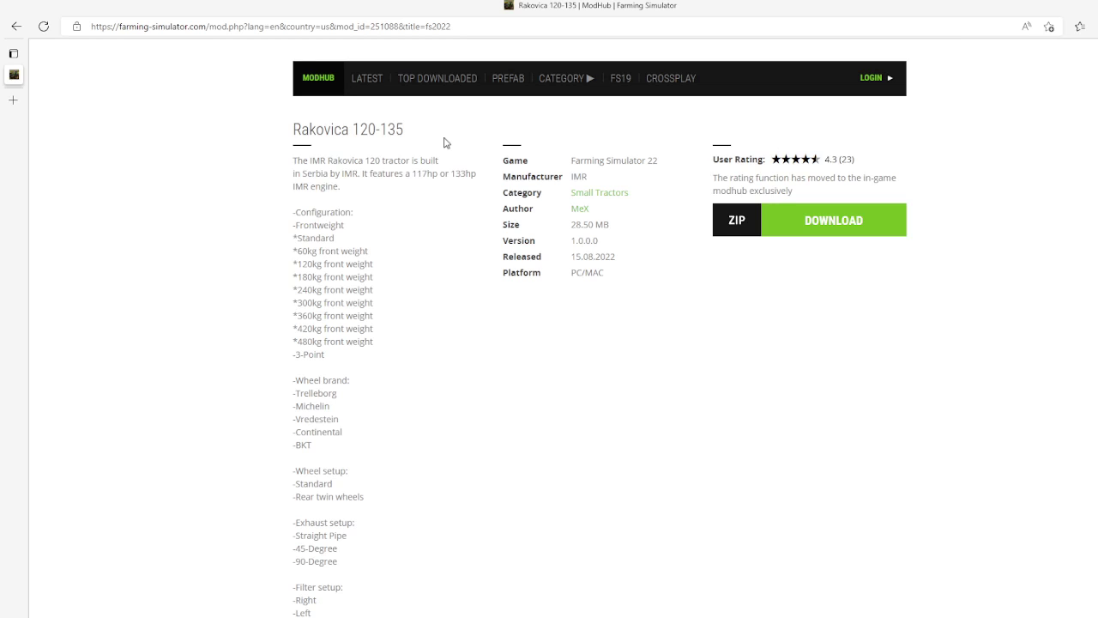
# - Go back from the Rakovica 120-135 page to the new FS22 mods grid
pyautogui.click(21, 26)
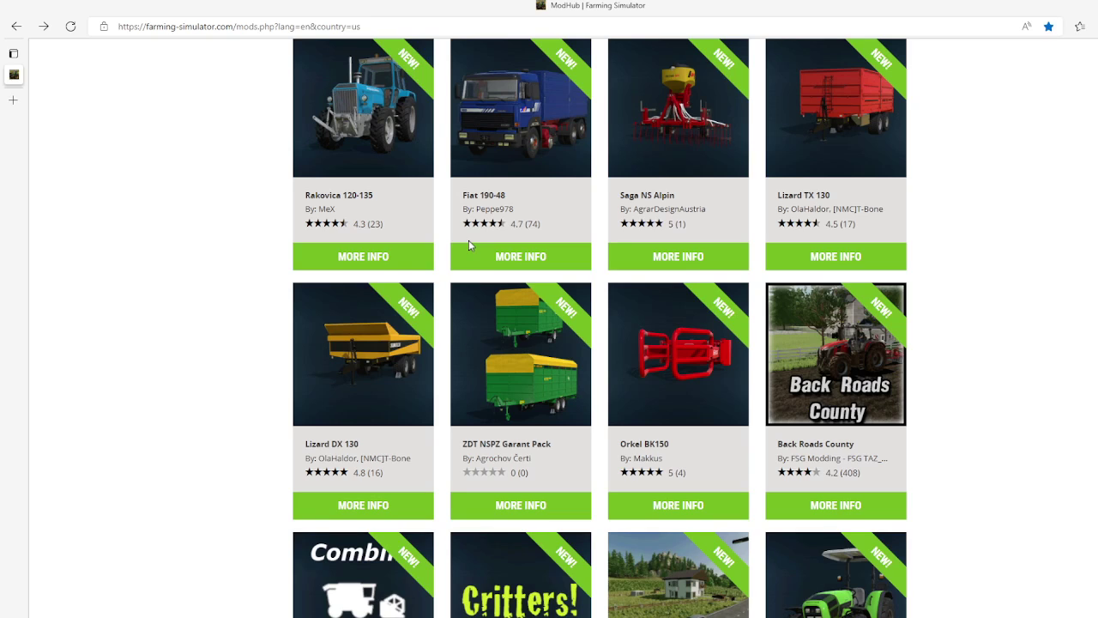
# - Open the Fiat 190-48 truck page showing 480 HP, 23.21 MB and screenshots
pyautogui.click(535, 259)
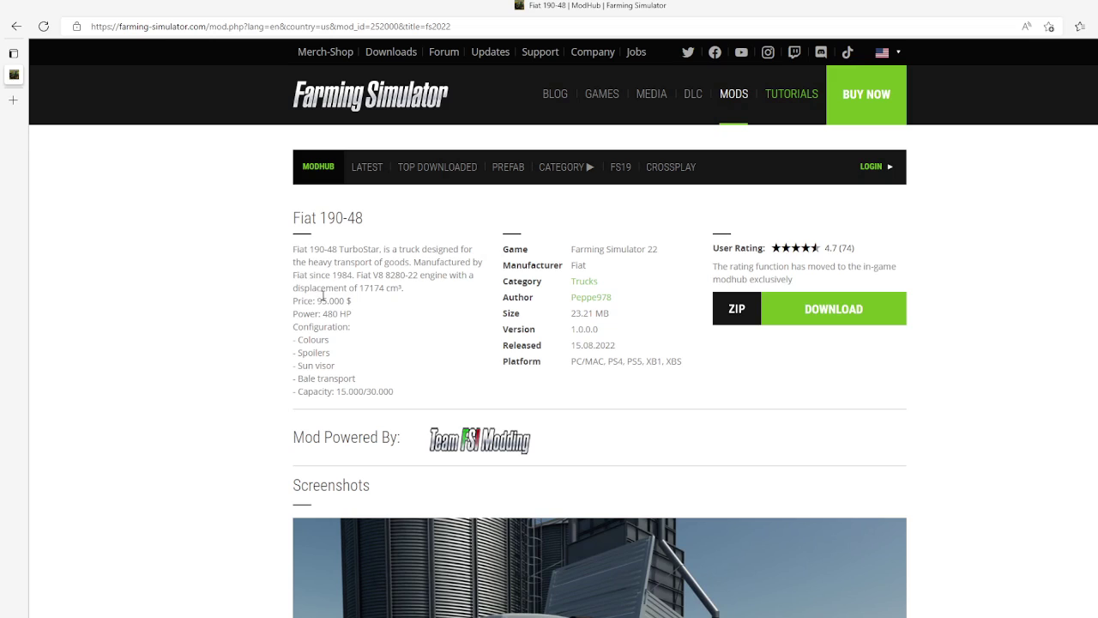
# - Return to the mods list and open the Saga NS Alpin Grassland Care page (4.47 MB)
pyautogui.click(16, 27)
pyautogui.click(660, 290)
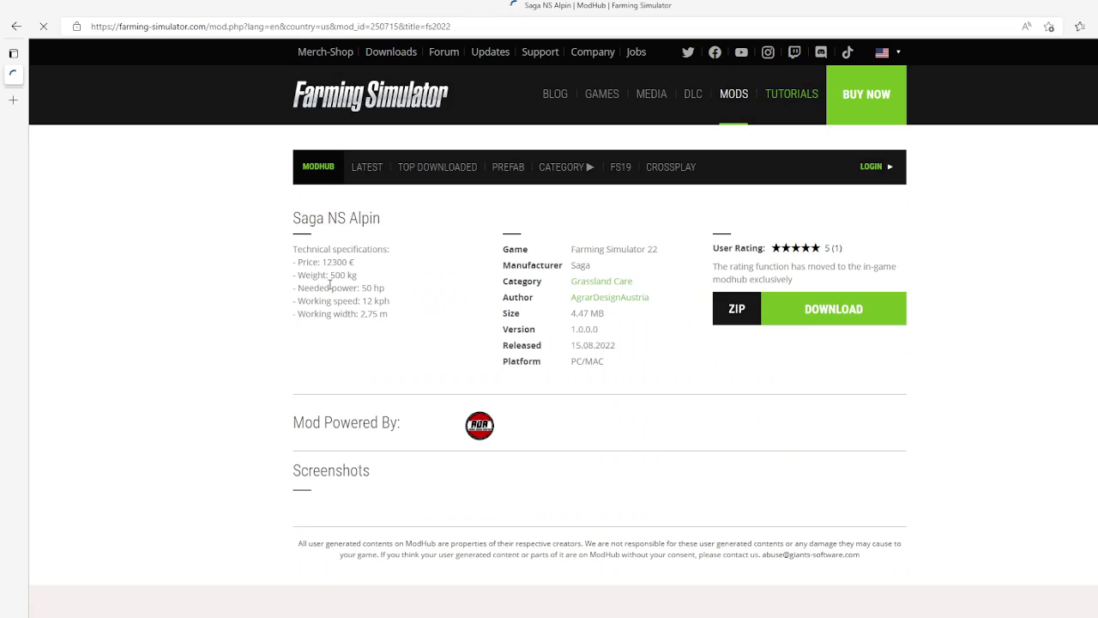
# - Open the Lizard TX 130 trailer page, browse its screenshot carousel, then return to the top
pyautogui.click(16, 27)
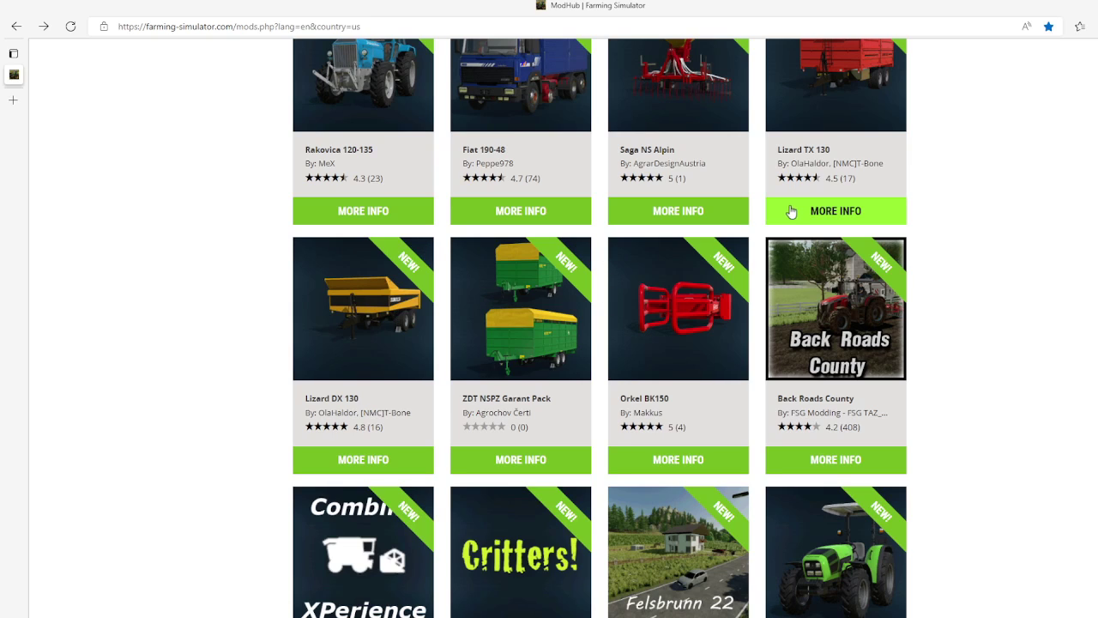
pyautogui.click(793, 214)
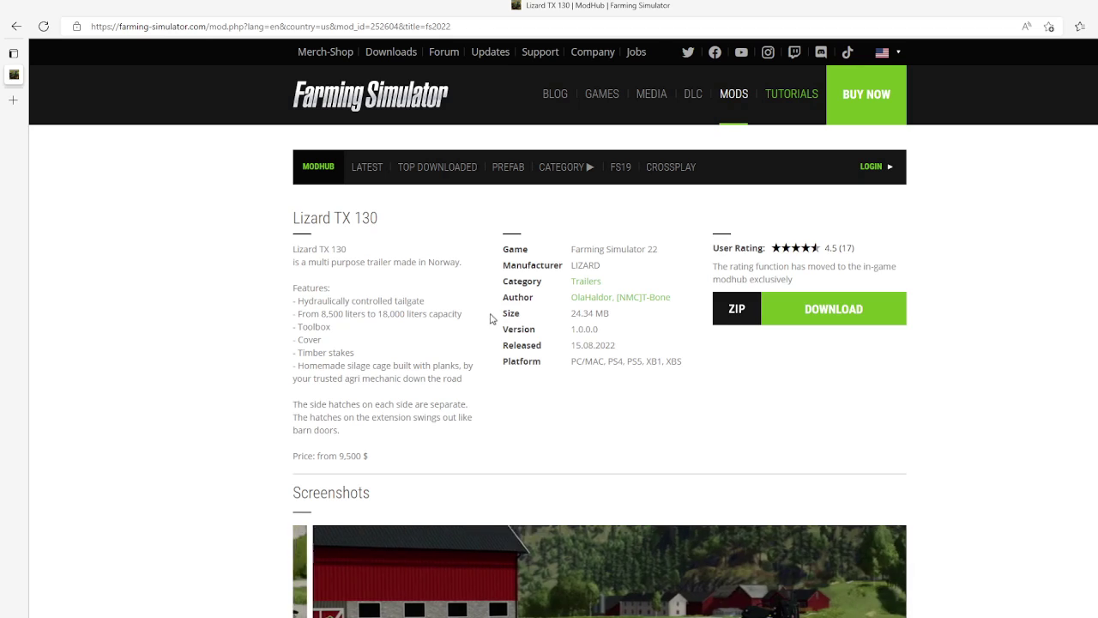
pyautogui.scroll(-2, 747, 507)
pyautogui.scroll(-4, 708, 484)
pyautogui.moveTo(564, 231); pyautogui.dragTo(417, 252)
pyautogui.moveTo(616, 255); pyautogui.dragTo(499, 252)
pyautogui.press('Home')
# - Open the Lizard DX 130 trailer page and scroll down to its screenshots
pyautogui.click(15, 28)
pyautogui.click(363, 464)
pyautogui.scroll(-2, 603, 470)
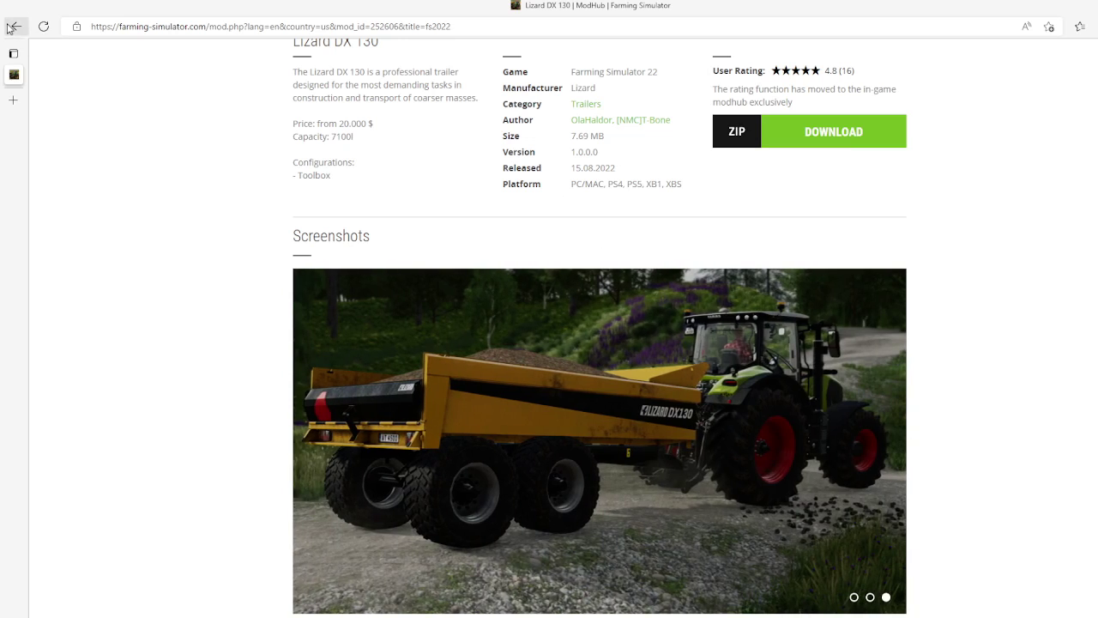
# - Open the ZDT NSPZ Garant Pack page and advance through its screenshot carousel
pyautogui.click(11, 27)
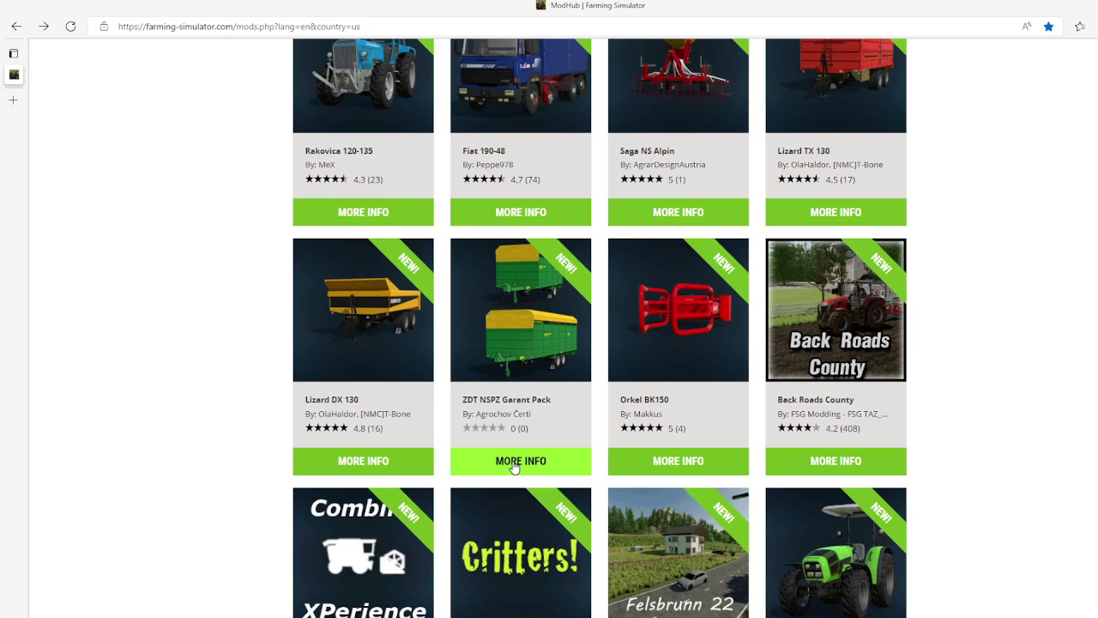
pyautogui.click(514, 463)
pyautogui.scroll(-8, 421, 300)
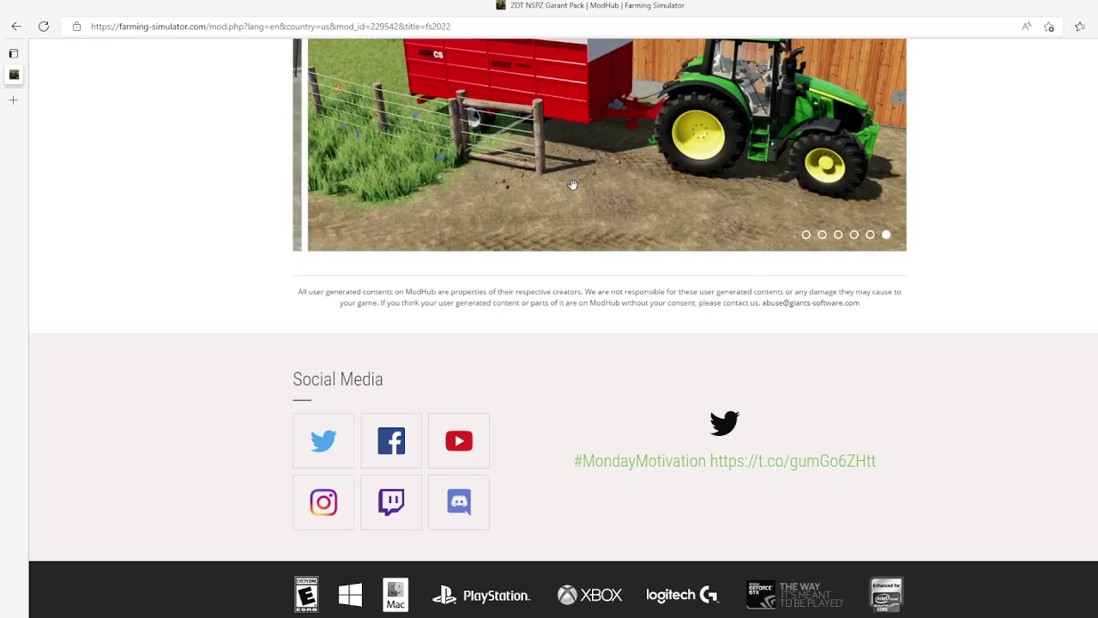
pyautogui.moveTo(571, 182); pyautogui.dragTo(493, 209)
pyautogui.scroll(3, 336, 241)
# - Return to the mods grid and open the Orkel BK150 round bale grab page
pyautogui.click(15, 26)
pyautogui.click(637, 469)
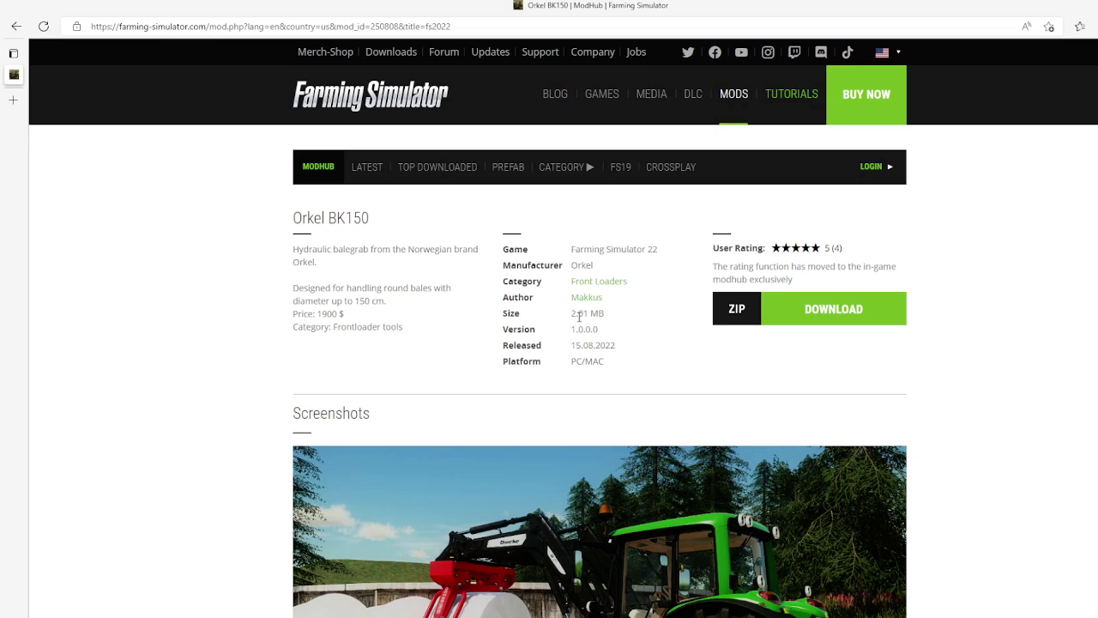